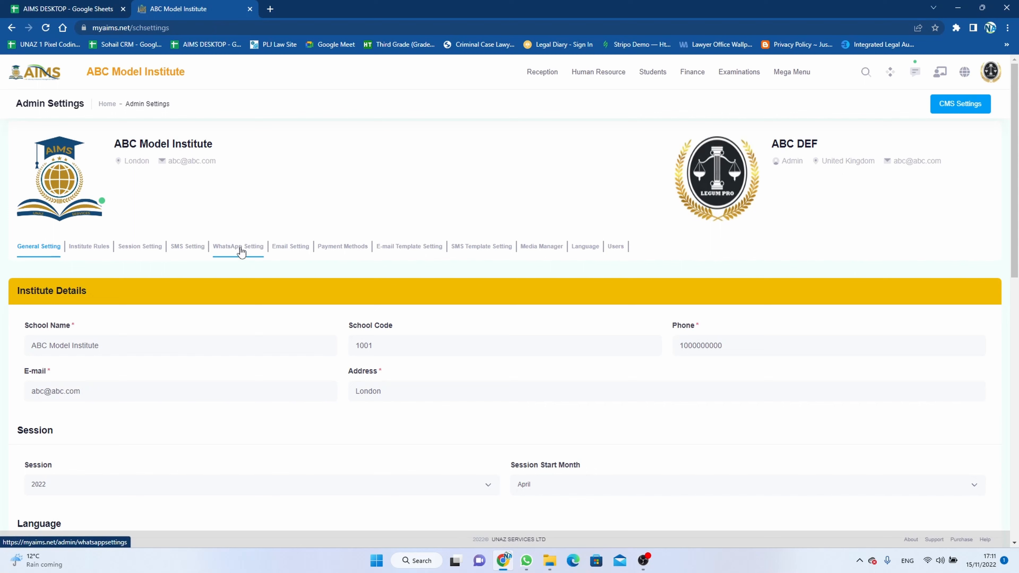
Step: Open the WhatsApp Setting tab in Admin Settings to reach its empty agents table
left_click(241, 252)
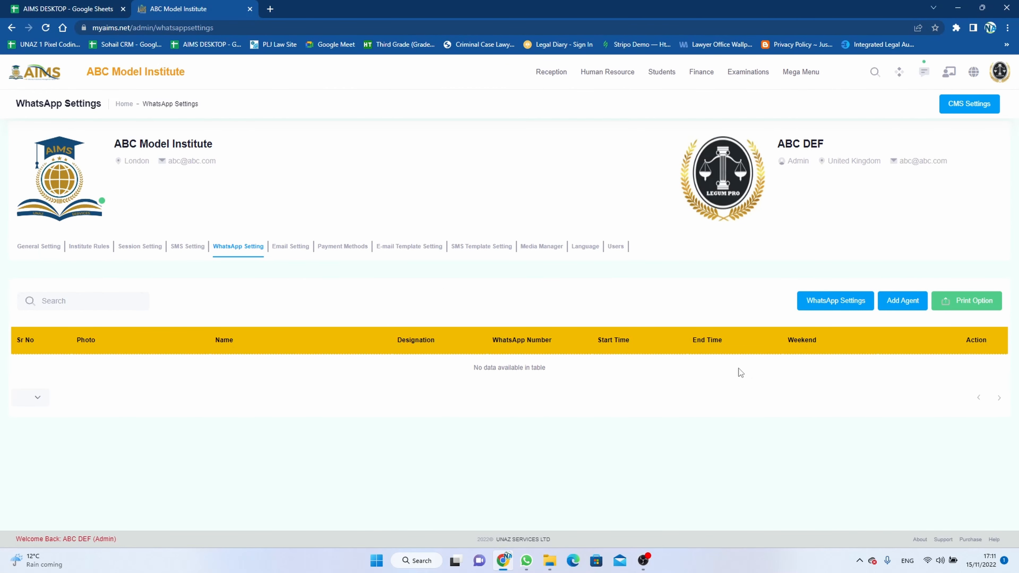
Step: Set header 'Welcome to ABC Model School', subtitle 'Start conversation to our online representative' and footer 'Happy to see you here, we will try our best to resolve your query'
left_click(830, 305)
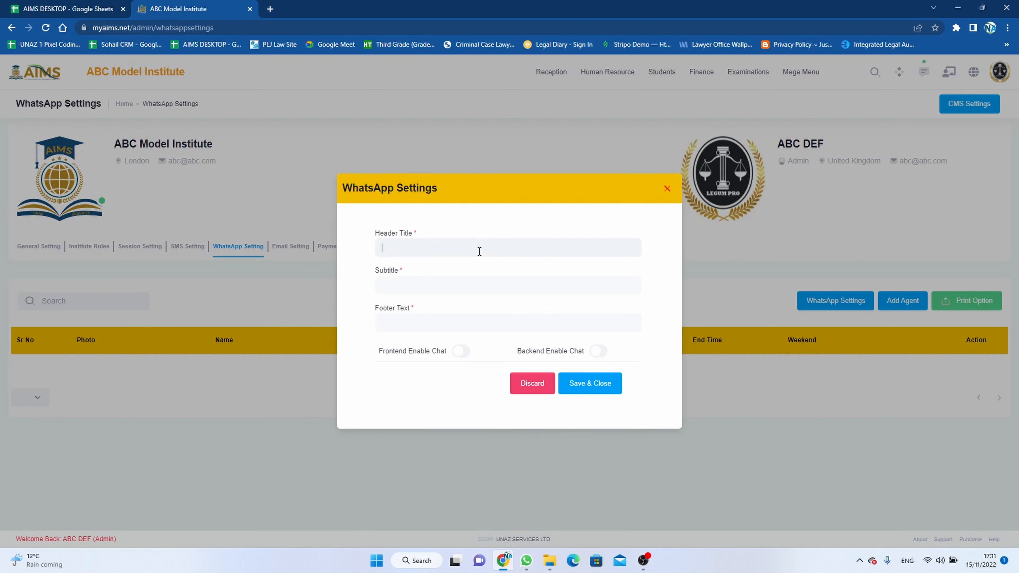
type("W")
type("elcome to ")
type("ABC")
type(" Model Schoo")
type("Star")
type("t con")
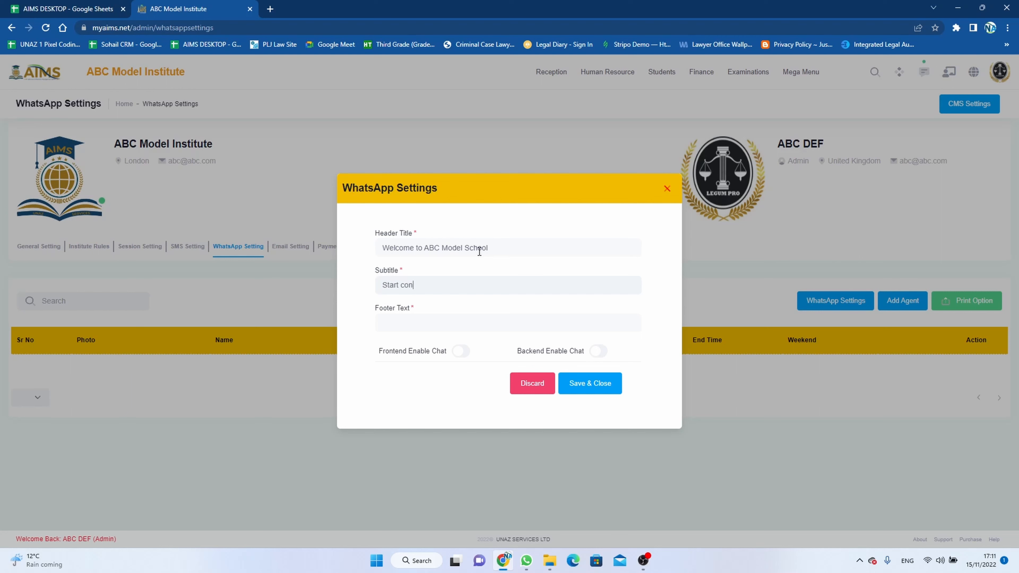
type("versation to our online representative")
key("Tab")
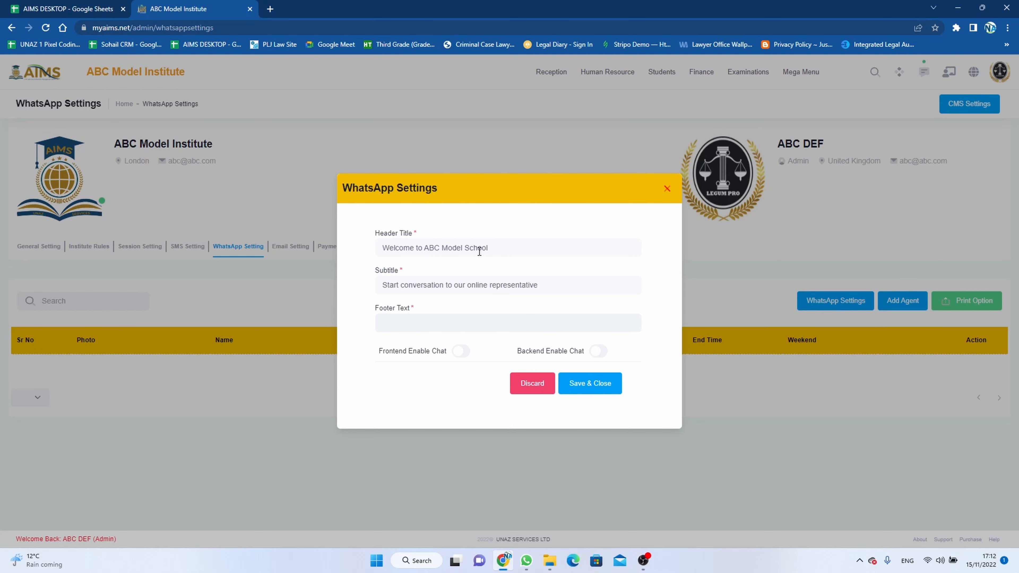
type("Happy to see you here, we will try our")
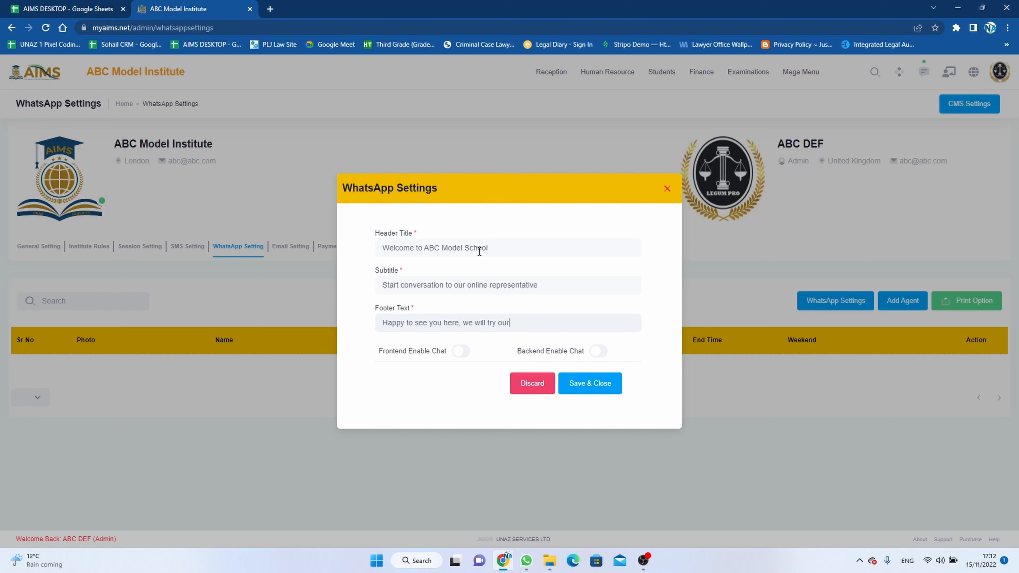
type(" best to  solve your query")
Step: Switch on Frontend and Backend Enable Chat and save the widget settings
left_click(460, 357)
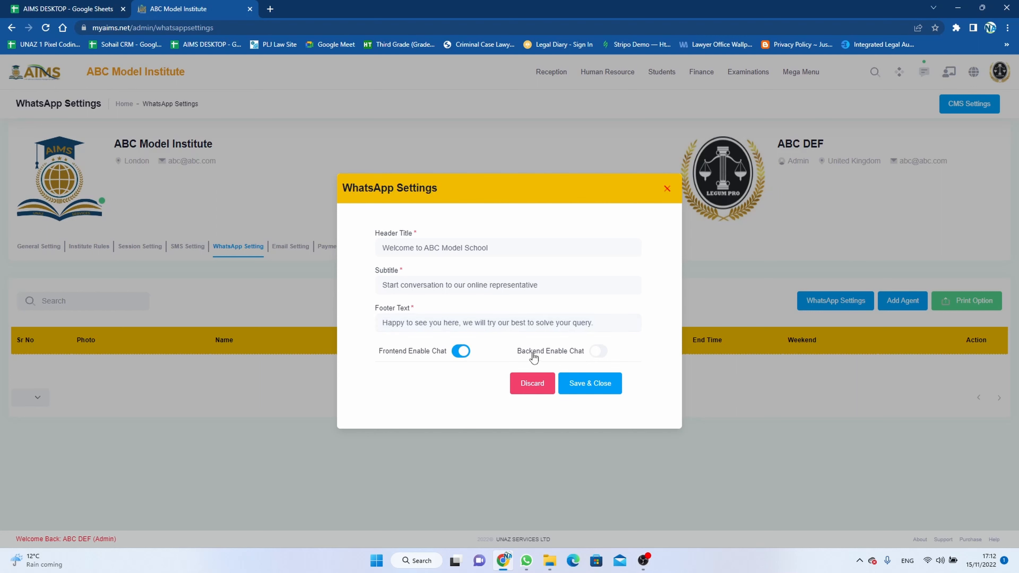
left_click(599, 353)
left_click(590, 383)
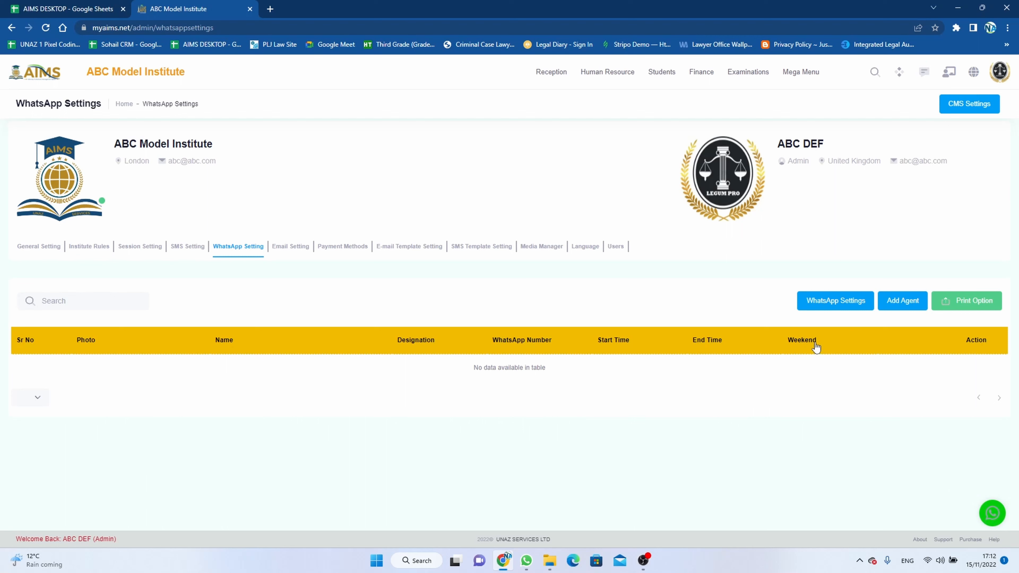
Step: Dismiss the new-agent form, then preview the chat popup and close it
left_click(898, 304)
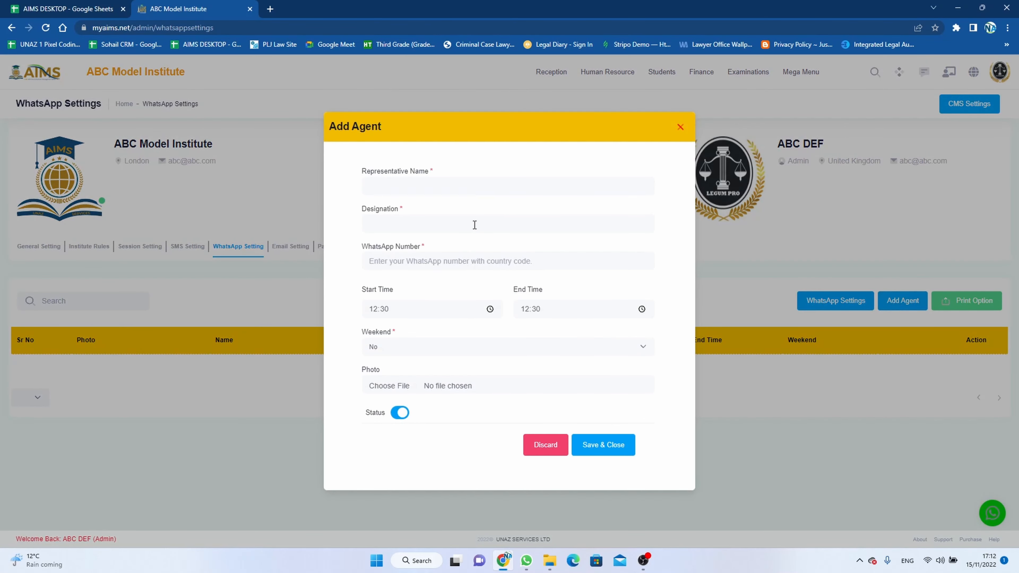
left_click(781, 412)
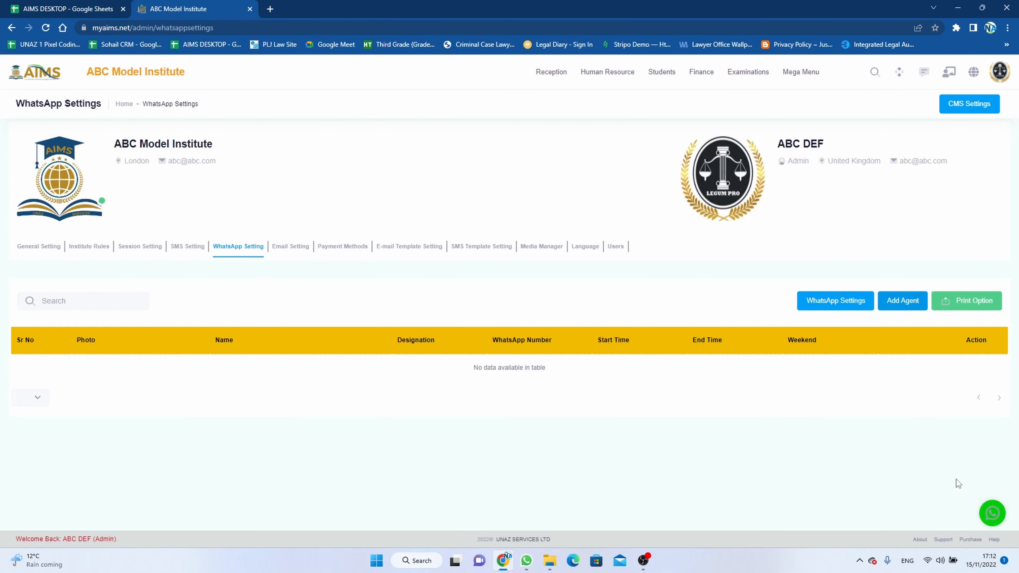
left_click(992, 513)
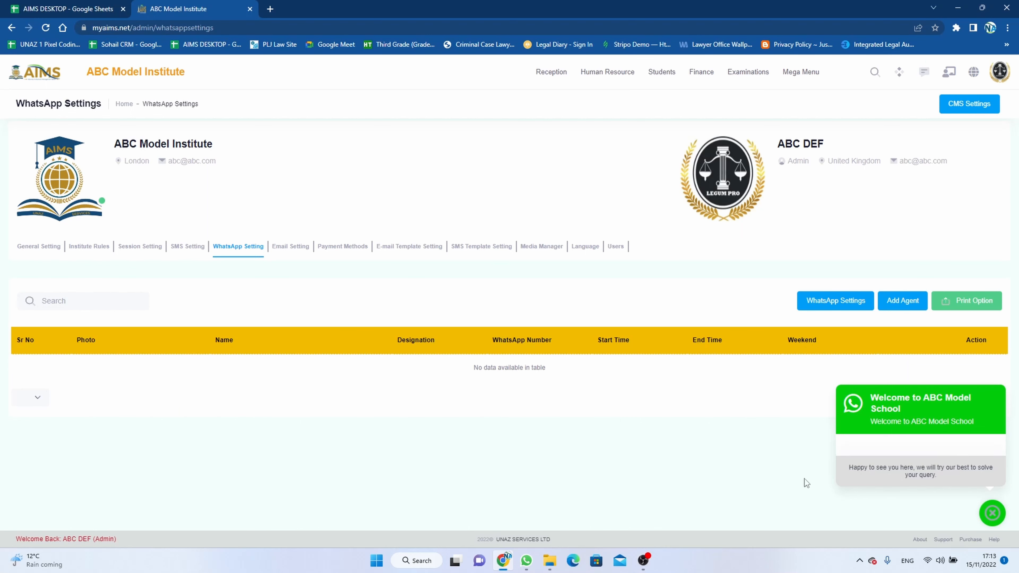
left_click(992, 513)
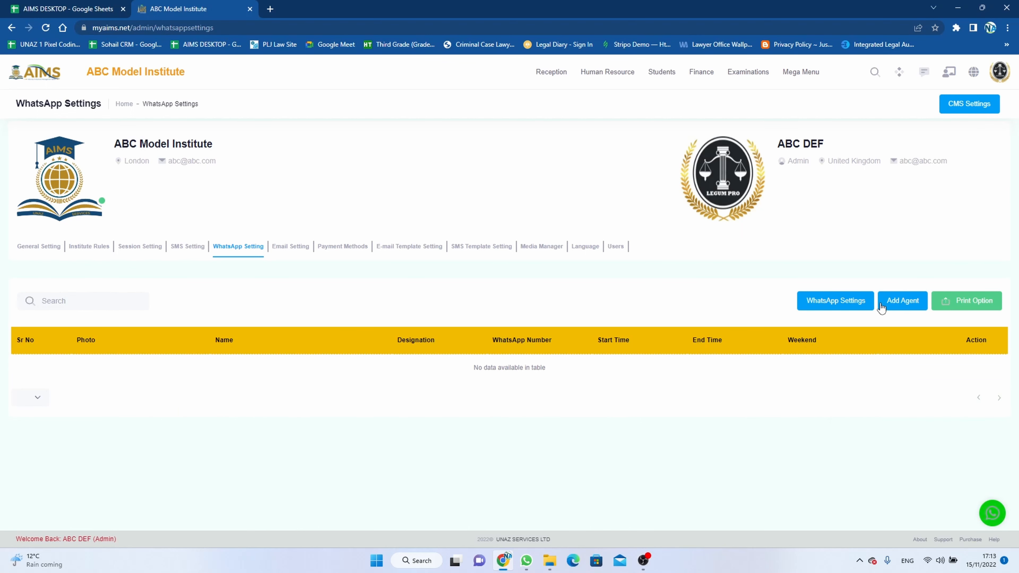
Step: Start a new agent with the representative's name, designation Admin and their WhatsApp number
left_click(890, 311)
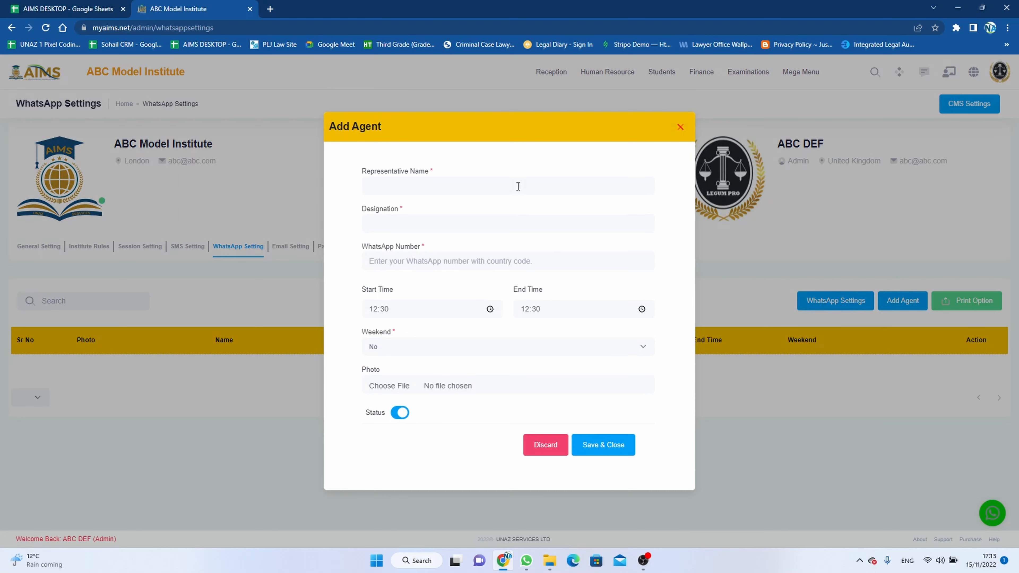
left_click(519, 186)
key("Tab")
type("Admin")
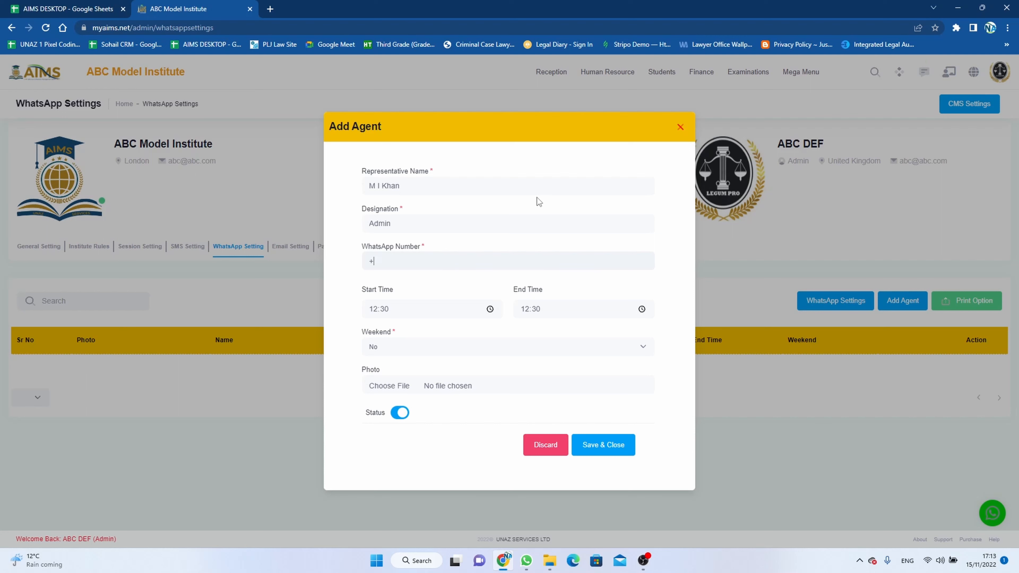
Step: Set the agent's end time to 18:00 and keep no weekend day
left_click(525, 310)
type("18")
left_click(465, 346)
left_click(463, 346)
Step: Attach the agent's portrait photo from the Collection folder
left_click(399, 387)
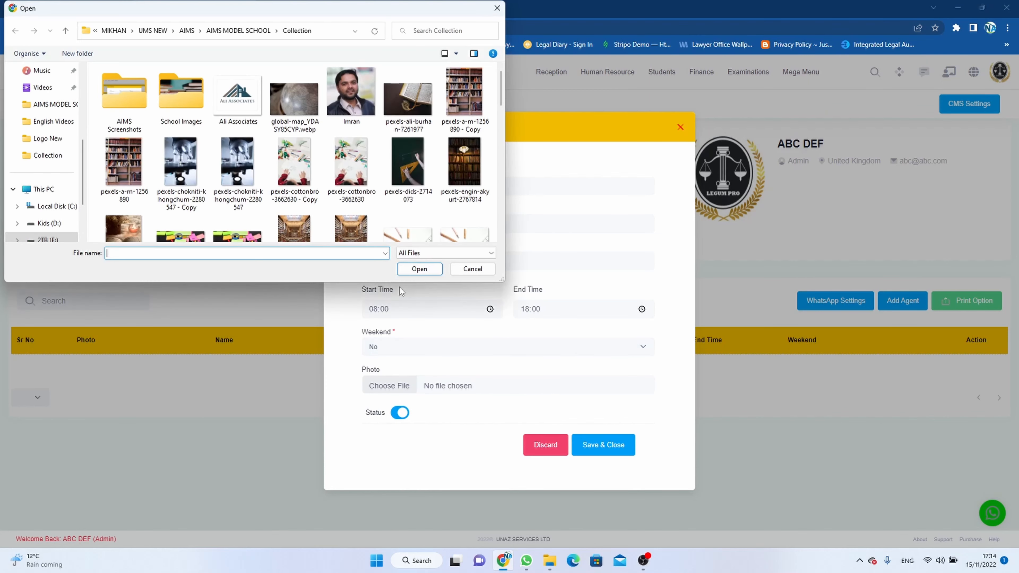
scroll(330, 180, "down", 3)
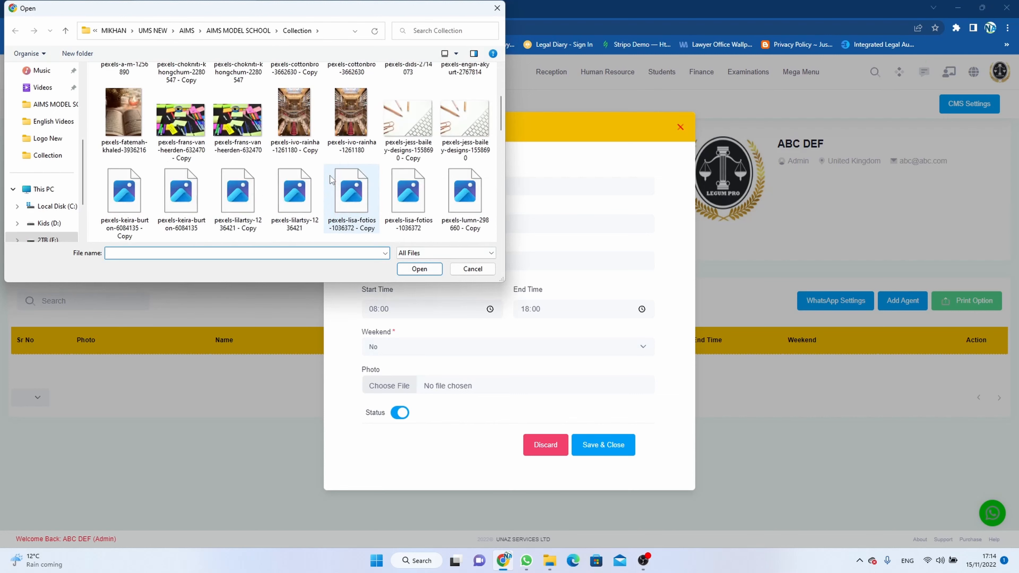
scroll(330, 179, "down", 8)
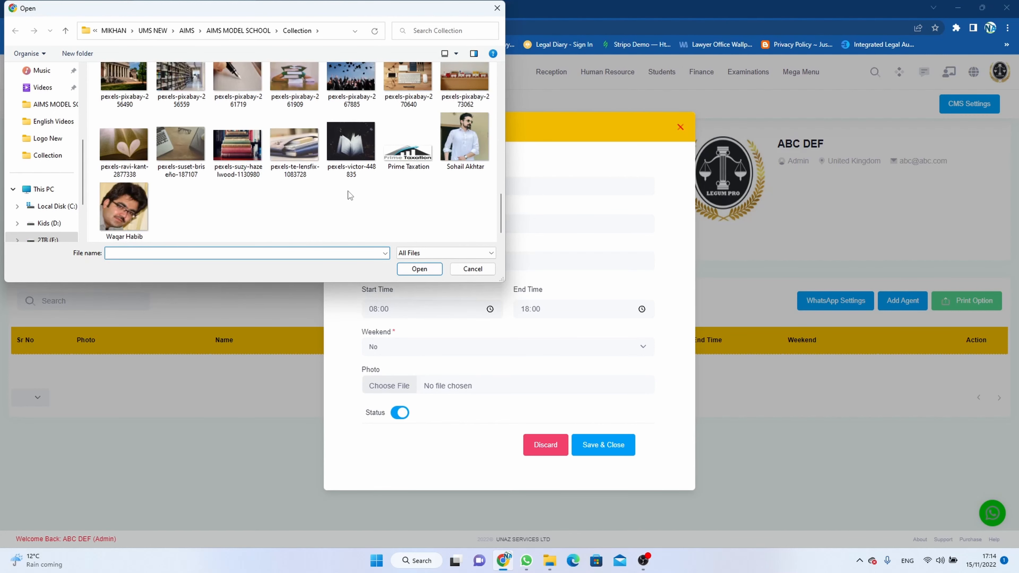
left_click(476, 141)
left_click(432, 273)
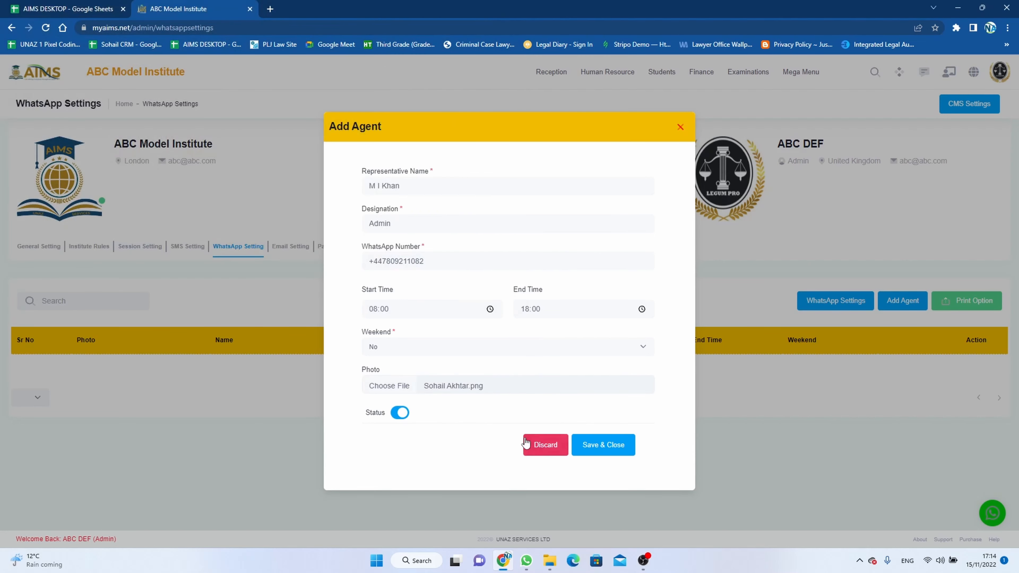
Step: Save the agent, reload the page and open the chat popup to see the agent online
left_click(599, 449)
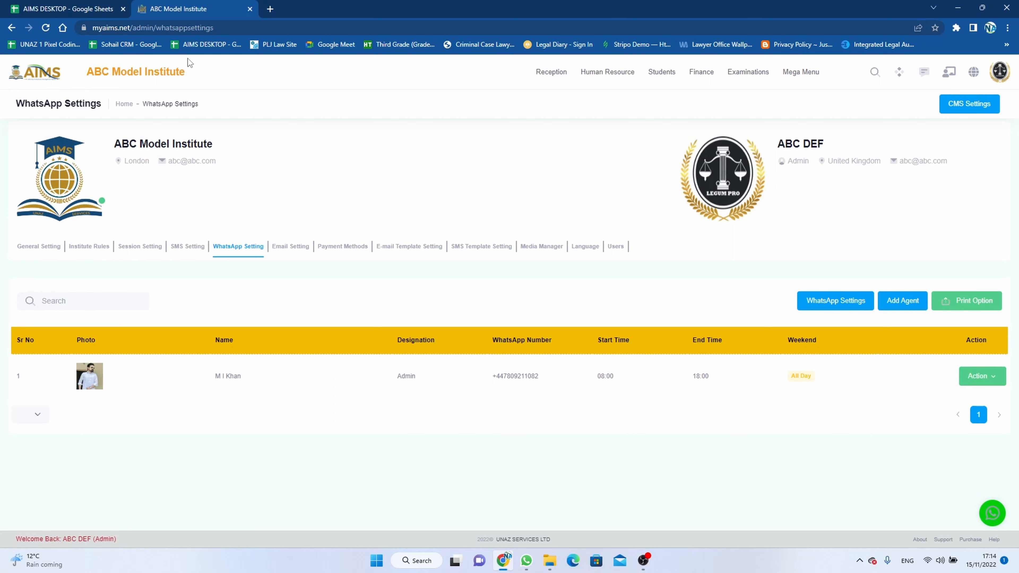
left_click(46, 27)
left_click(993, 513)
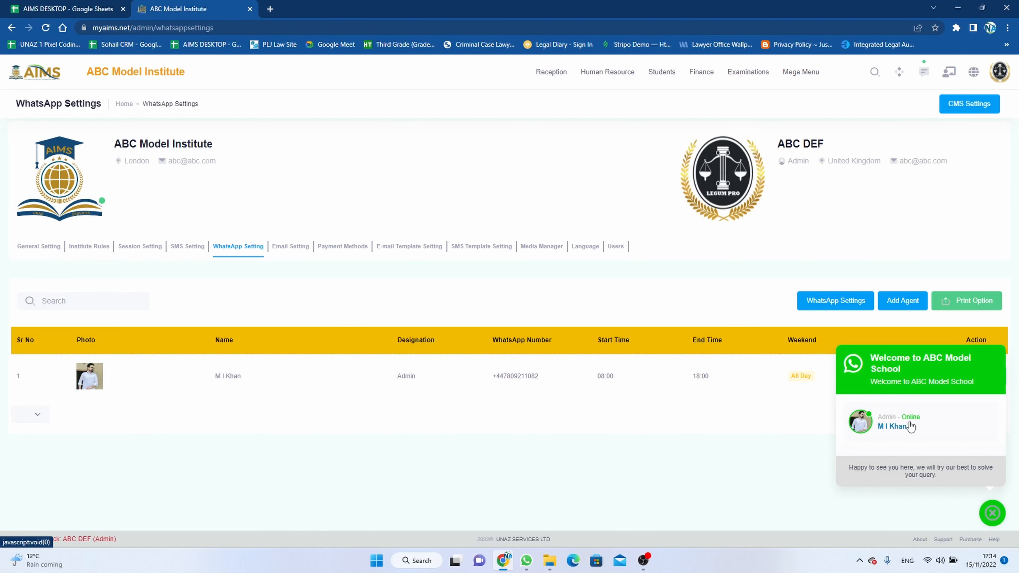
Step: Open the agent's chat link in WhatsApp Web, then return to the ABC Model Institute settings tab
left_click(893, 426)
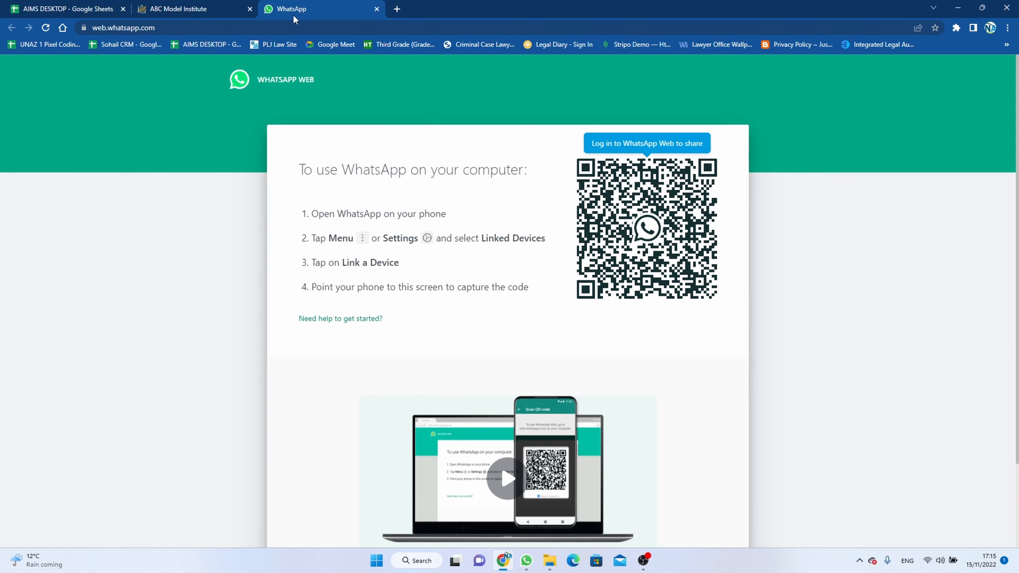
left_click(223, 13)
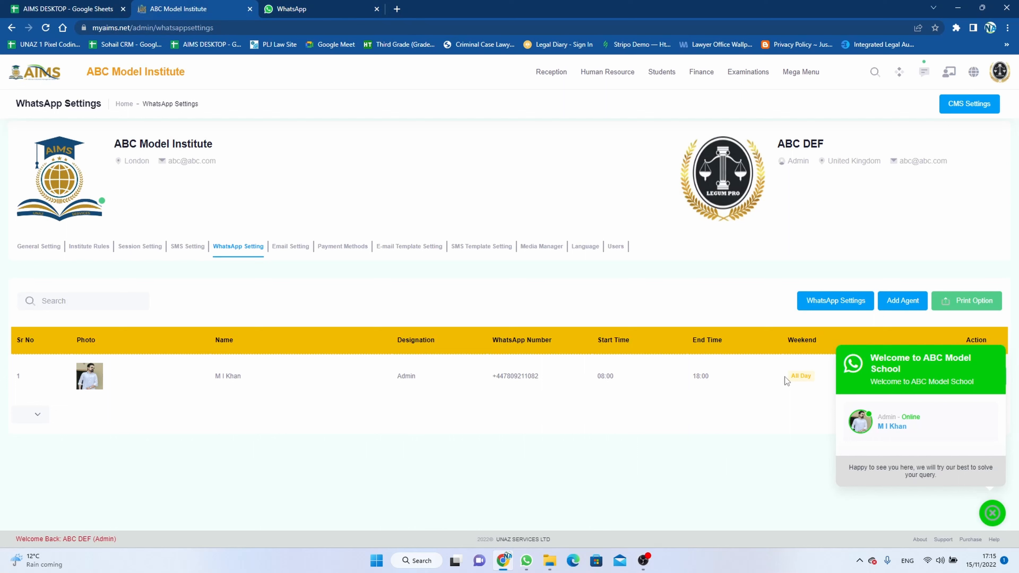